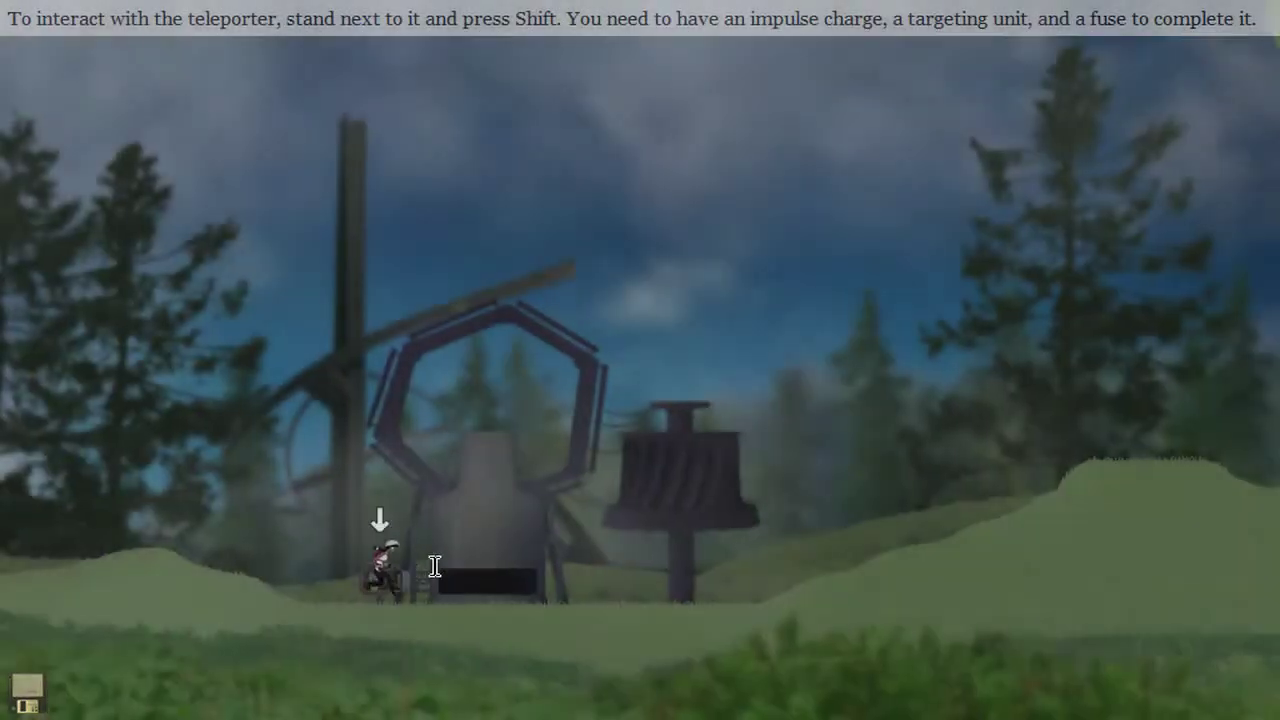
Install the impulse charge, targeting unit and fuse, then activate the Ready teleporter to roll credits
key("shift")
key("ctrl")
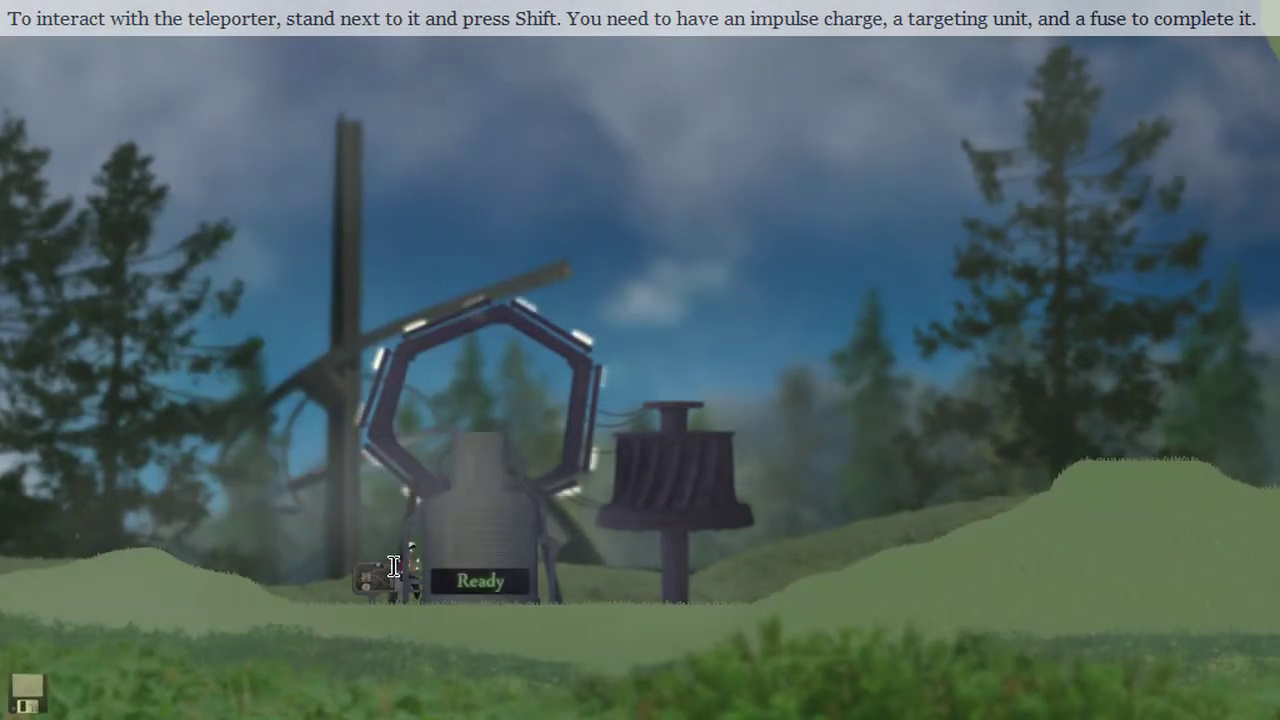